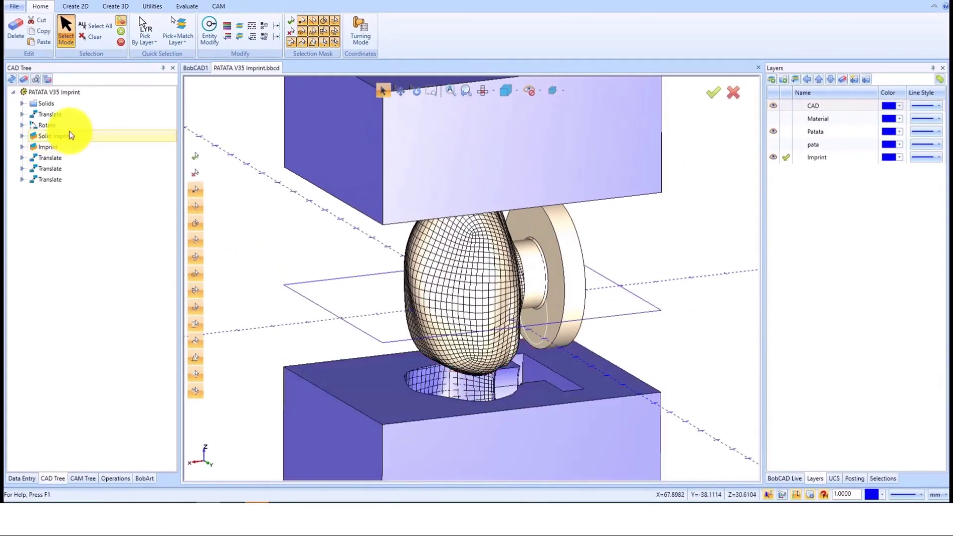
Step: Preview the Solid Imprint, Translate, Rotate and both later Translate stages, then cancel Save As
{"action": "left_click", "coordinate": [71, 135]}
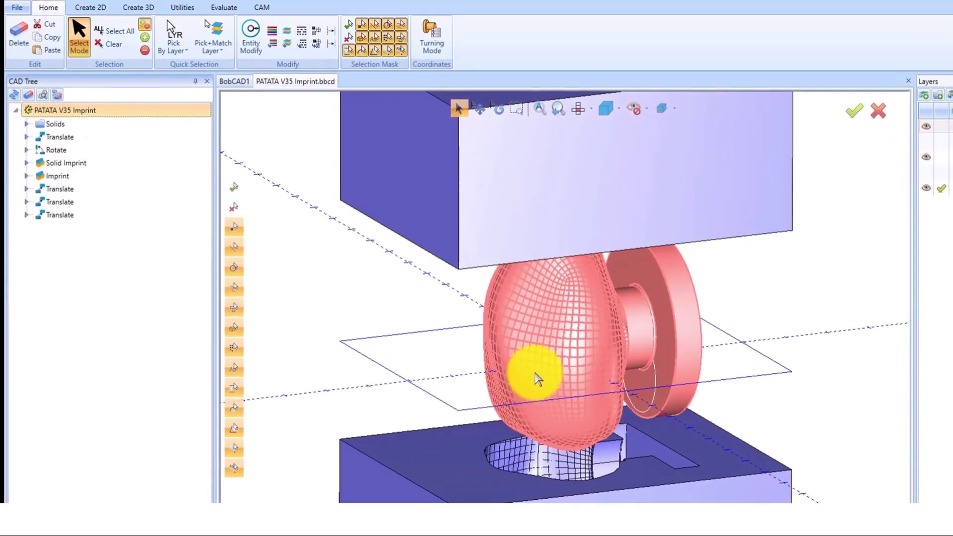
{"action": "left_click", "coordinate": [60, 140]}
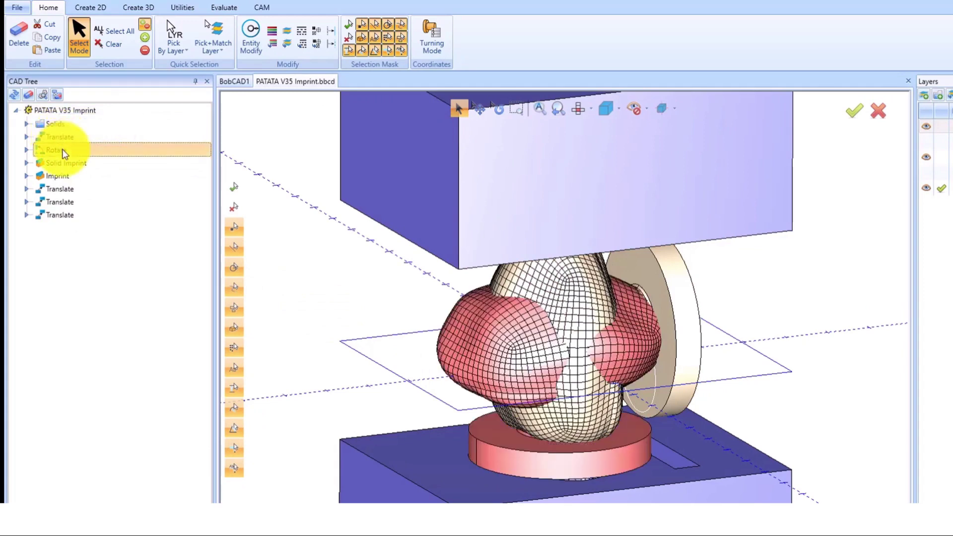
{"action": "left_click", "coordinate": [61, 150]}
{"action": "left_click", "coordinate": [64, 189]}
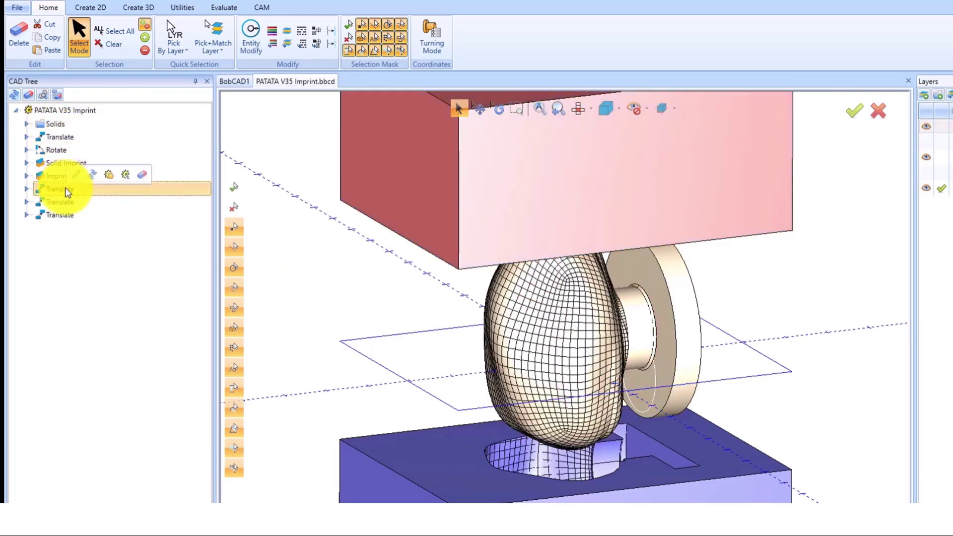
{"action": "left_click", "coordinate": [68, 215]}
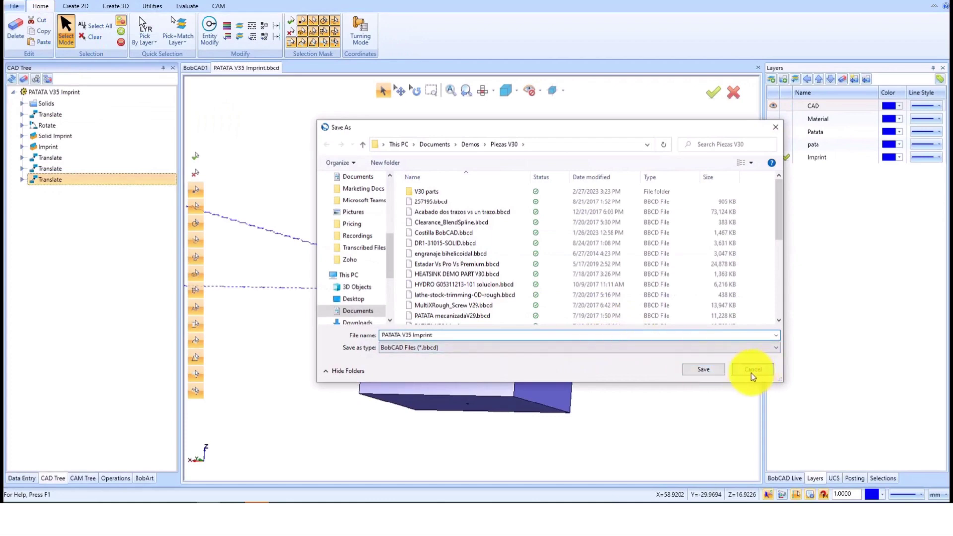
{"action": "left_click", "coordinate": [752, 372]}
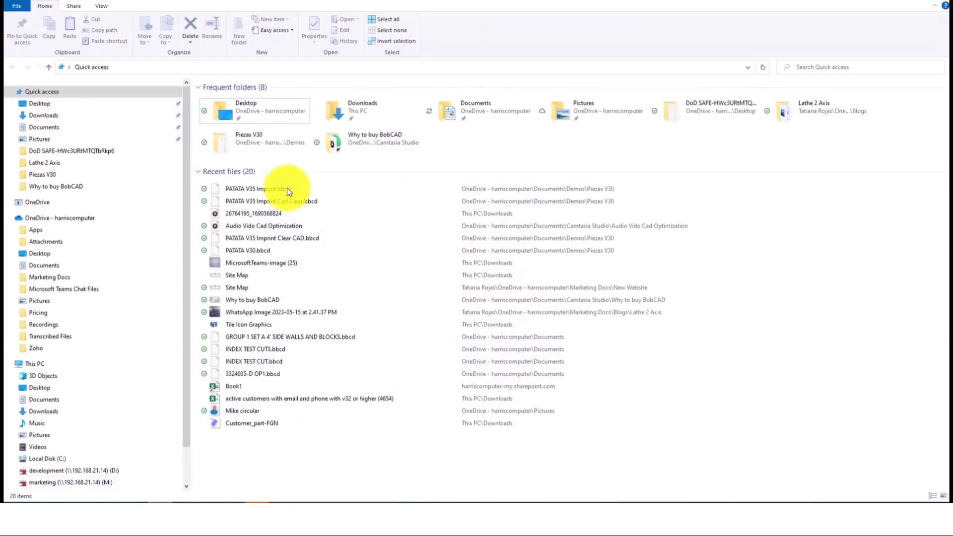
{"action": "left_click", "coordinate": [287, 188]}
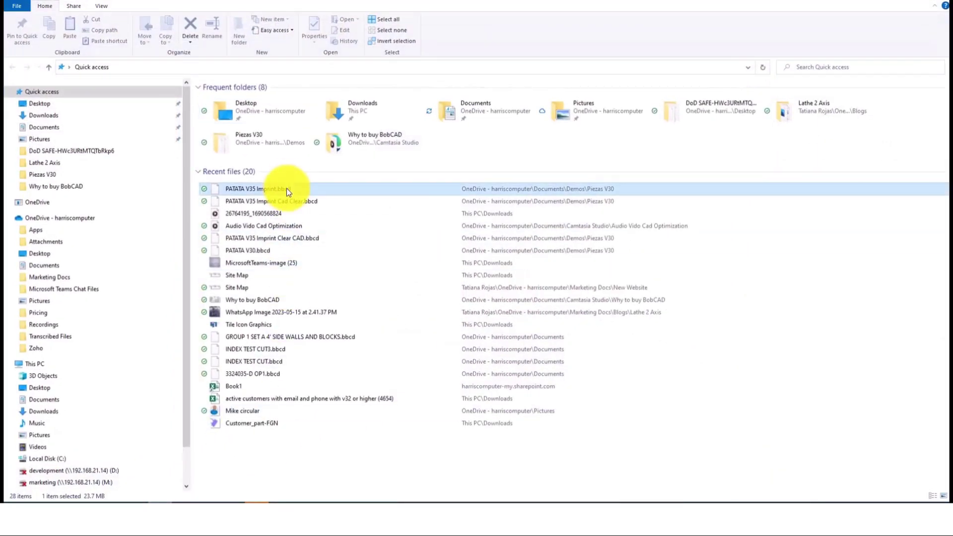
{"action": "right_click", "coordinate": [287, 188]}
{"action": "left_click", "coordinate": [359, 409]}
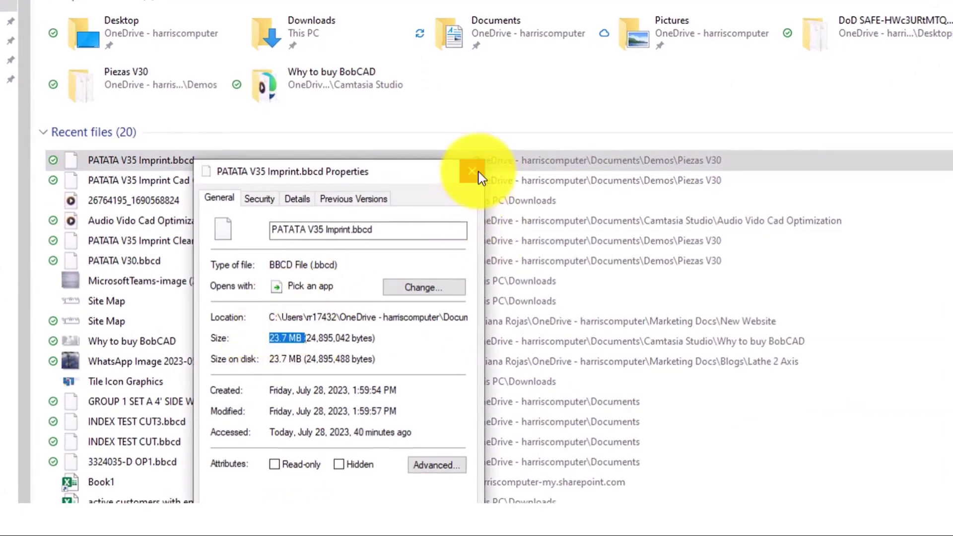
{"action": "left_click", "coordinate": [471, 191]}
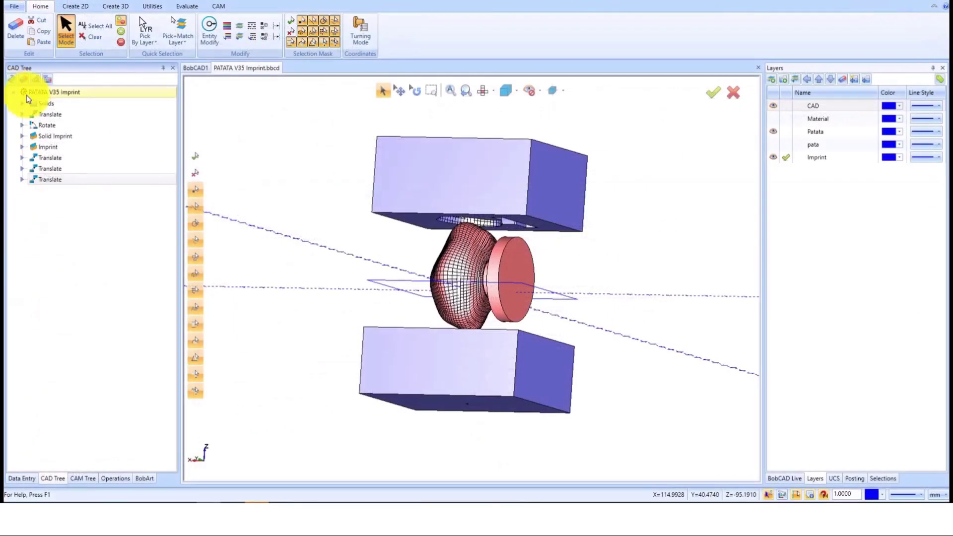
Step: Optimize the PATATA V35 Imprint CAD Tree and confirm deleting its construction history
{"action": "right_click", "coordinate": [44, 97]}
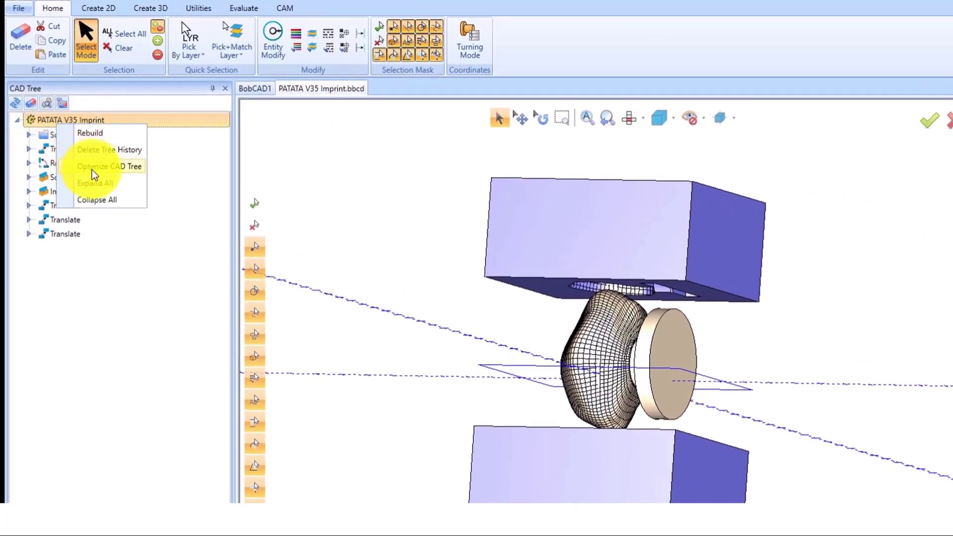
{"action": "left_click", "coordinate": [105, 152]}
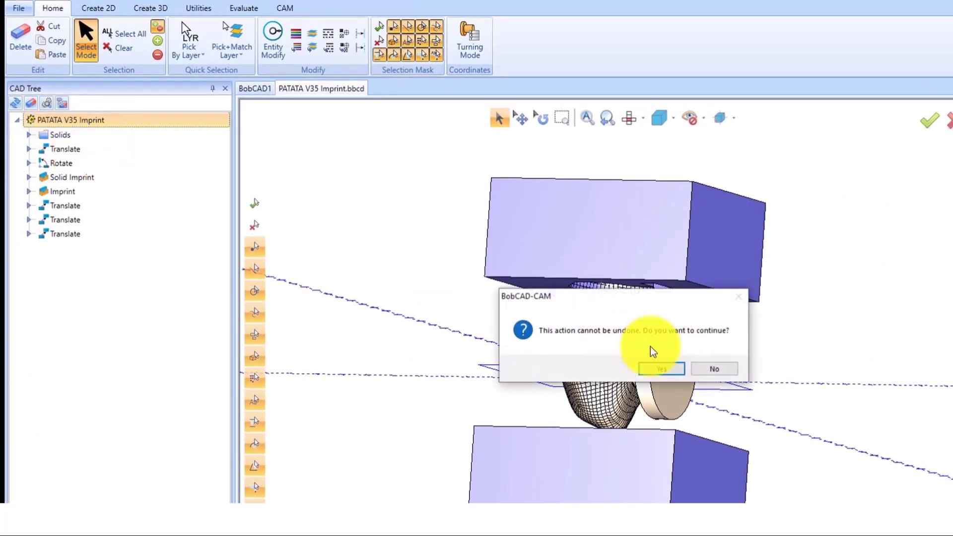
{"action": "left_click", "coordinate": [668, 370]}
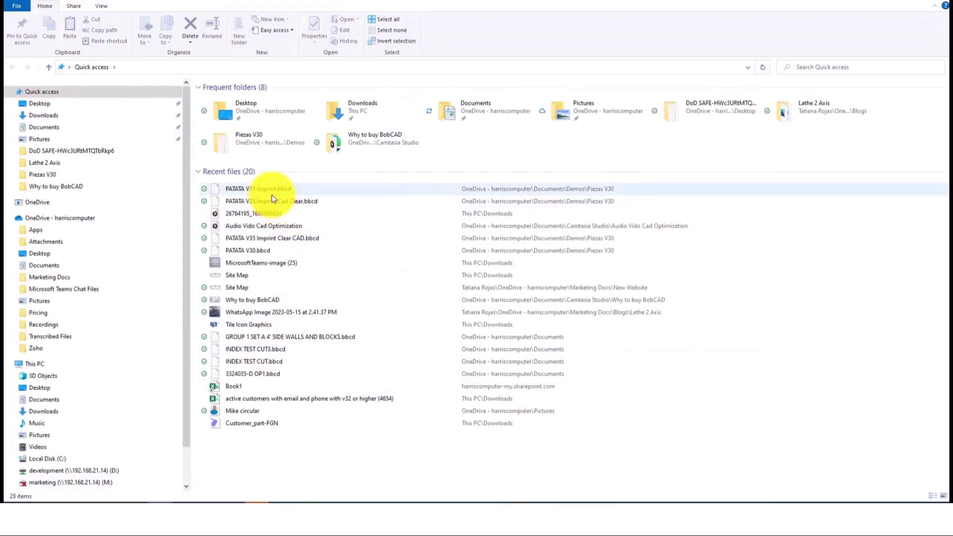
{"action": "right_click", "coordinate": [274, 198]}
{"action": "left_click", "coordinate": [308, 415]}
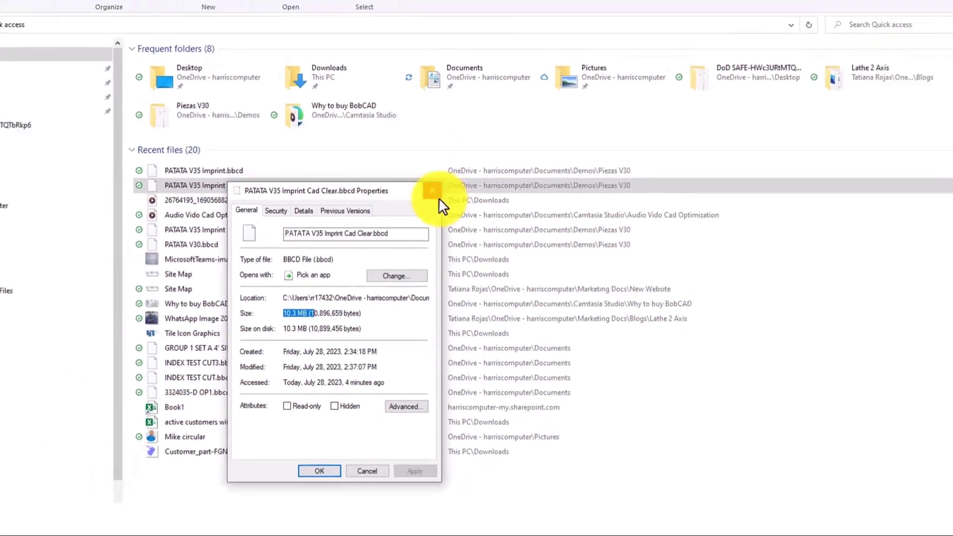
{"action": "left_click", "coordinate": [425, 165]}
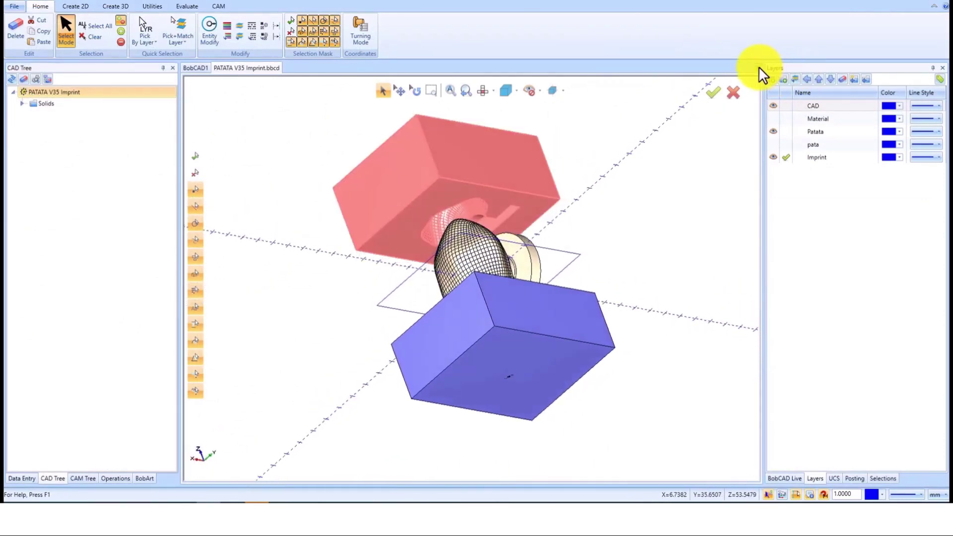
Step: Close the imprint document, answer the save prompt, and reopen PATATA V35 Imprint Cad Clear from Recent Files
{"action": "left_click", "coordinate": [758, 68]}
{"action": "left_click", "coordinate": [503, 265]}
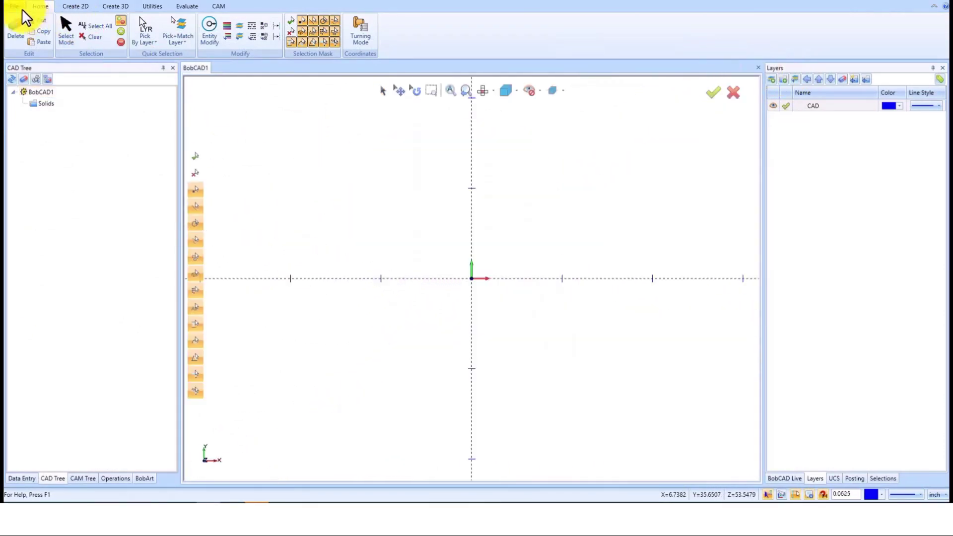
{"action": "left_click", "coordinate": [20, 7]}
{"action": "left_click", "coordinate": [146, 67]}
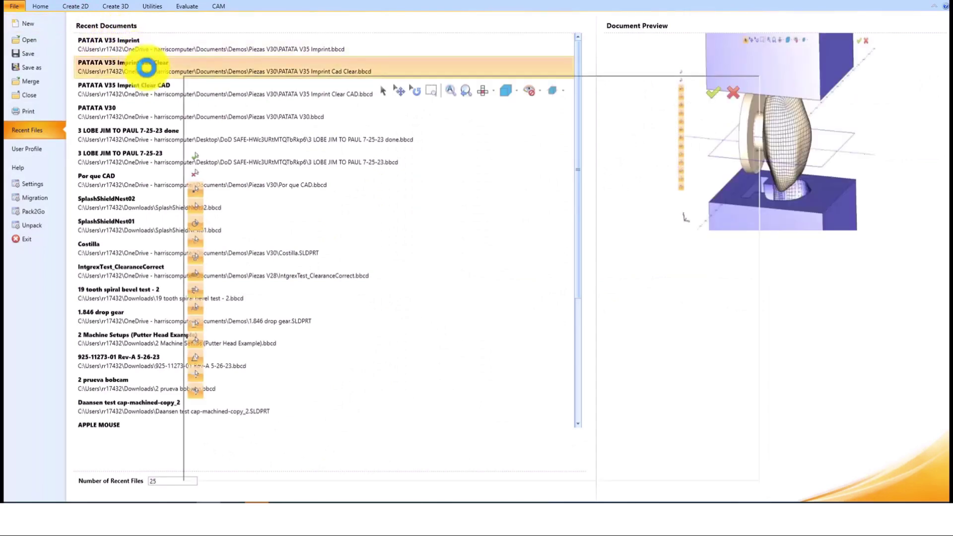